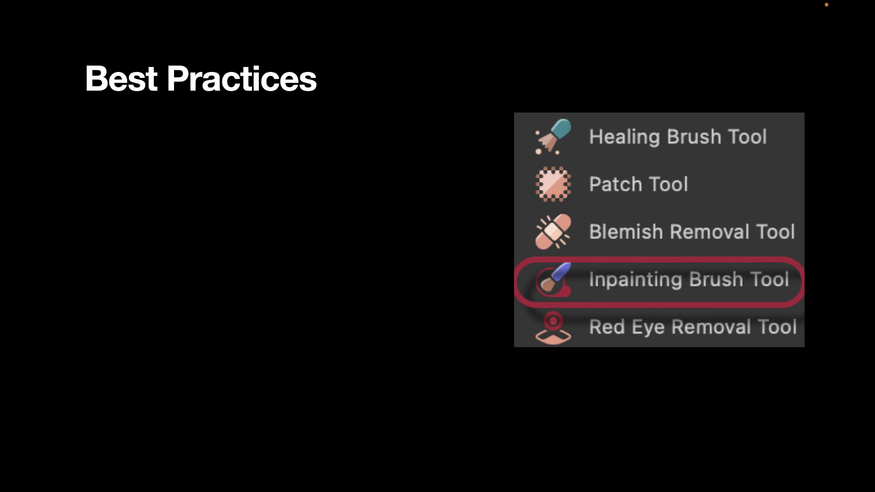
# Advance the slide to the zoom-in tip, then return to fornoewires.jpg in Affinity Photo
pyautogui.press('Right')
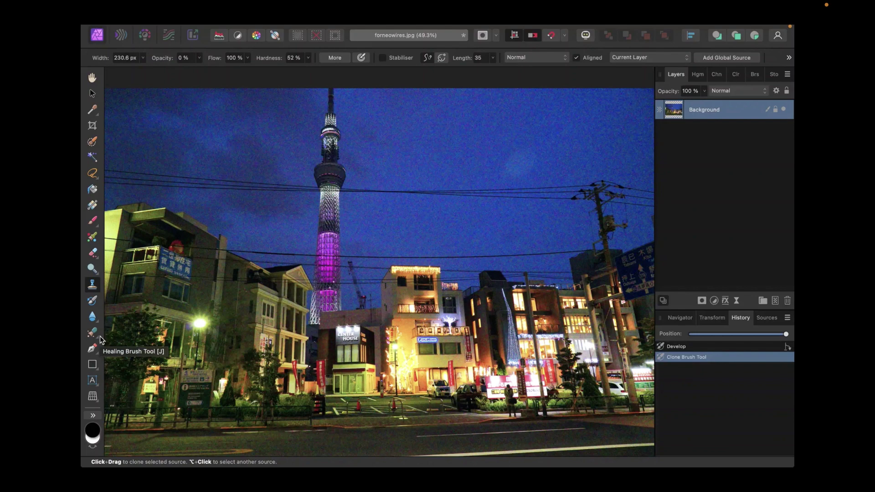
# Switch to the Inpainting Brush and paint out the first wires crossing the sky
pyautogui.click(100, 335)
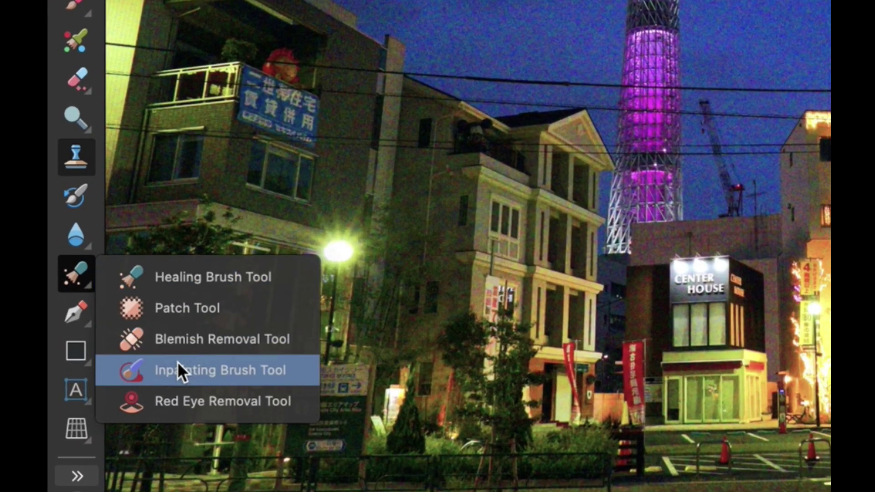
pyautogui.click(177, 369)
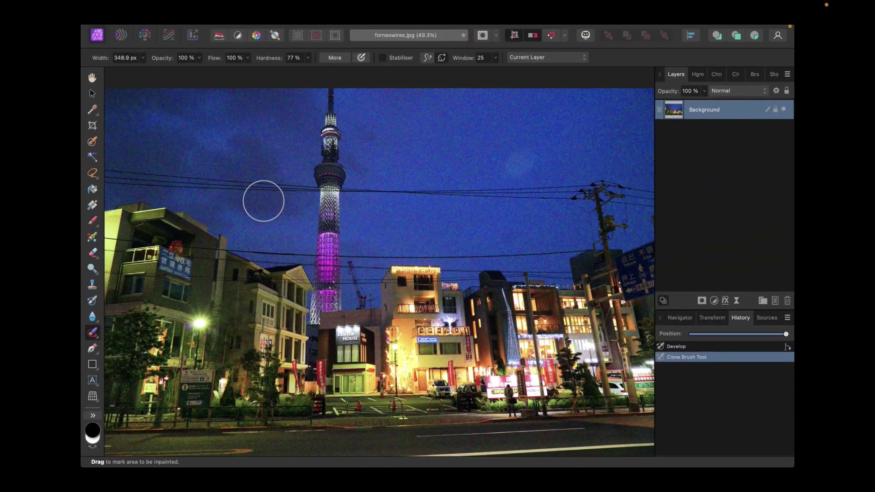
pyautogui.moveTo(315, 187); pyautogui.dragTo(106, 176)
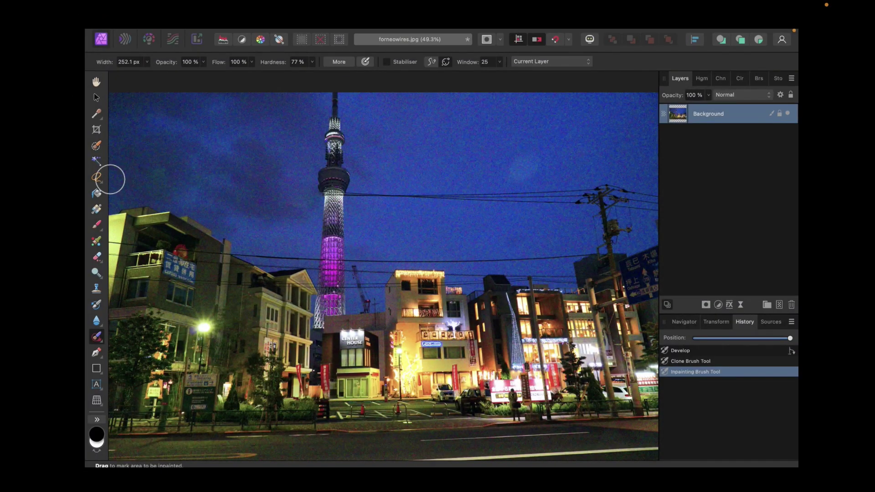
pyautogui.scroll(3, 262, 258)
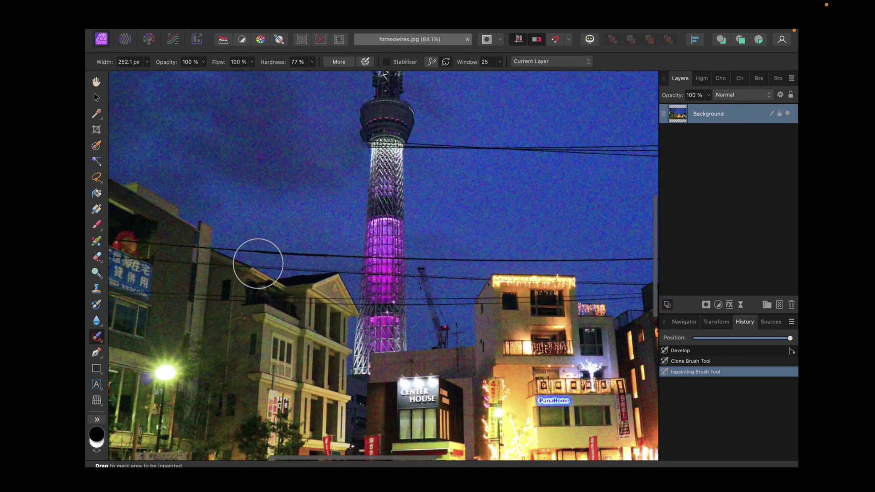
pyautogui.press('[')
pyautogui.moveTo(354, 254); pyautogui.dragTo(223, 247)
# With a smaller brush, inpaint the wires near the tower and above the buildings
pyautogui.scroll(3, 299, 256)
pyautogui.press('[')
pyautogui.press('[')
pyautogui.press('[')
pyautogui.press('[')
pyautogui.press('[')
pyautogui.moveTo(336, 269); pyautogui.dragTo(238, 266)
pyautogui.moveTo(395, 275); pyautogui.dragTo(377, 276)
pyautogui.scroll(-2, 389, 255)
pyautogui.scroll(-3, 382, 258)
pyautogui.moveTo(621, 237)
pyautogui.mouseDown()
pyautogui.moveTo(289, 257)
pyautogui.moveTo(113, 253)
pyautogui.mouseUp()
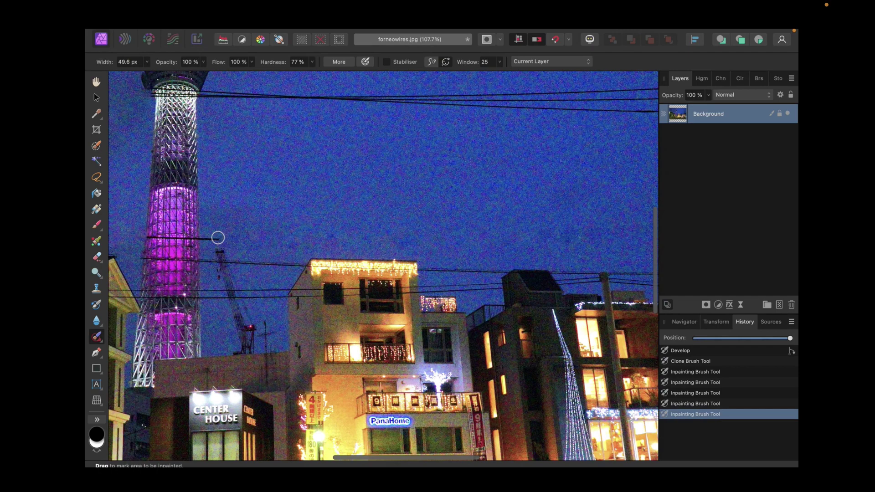
# Inpaint the wire over the lit buildings, extending the strokes leftward
pyautogui.hscroll(5, 237, 251)
pyautogui.moveTo(411, 273); pyautogui.dragTo(377, 274)
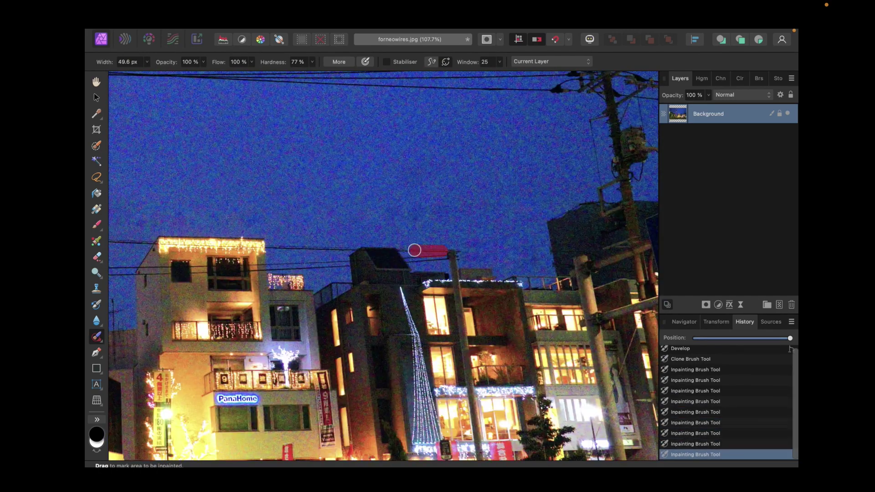
pyautogui.moveTo(419, 245); pyautogui.dragTo(375, 245)
pyautogui.moveTo(375, 244); pyautogui.dragTo(331, 245)
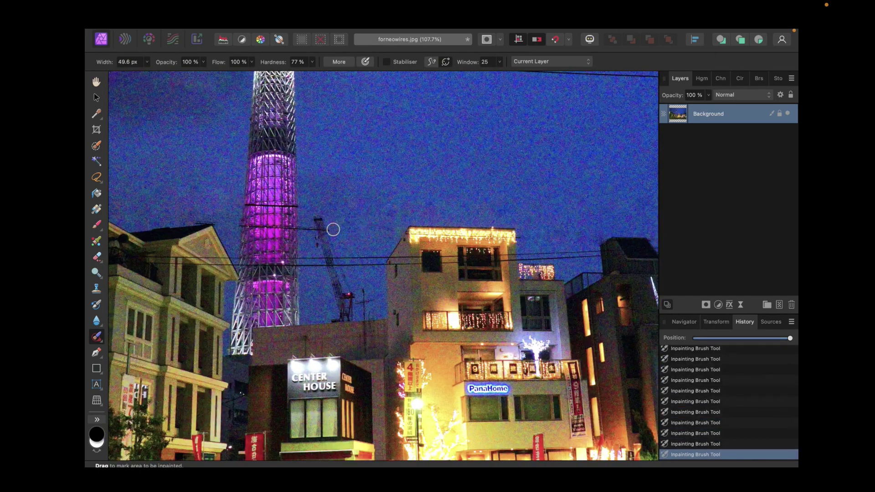
# Paint out the crane beside the tower, undo the antenna stroke, and touch up the wire between windows
pyautogui.press(']')
pyautogui.press(']')
pyautogui.press(']')
pyautogui.moveTo(316, 223)
pyautogui.mouseDown()
pyautogui.moveTo(345, 276)
pyautogui.moveTo(341, 310)
pyautogui.moveTo(327, 262)
pyautogui.moveTo(337, 303)
pyautogui.mouseUp()
pyautogui.scroll(5, 344, 284)
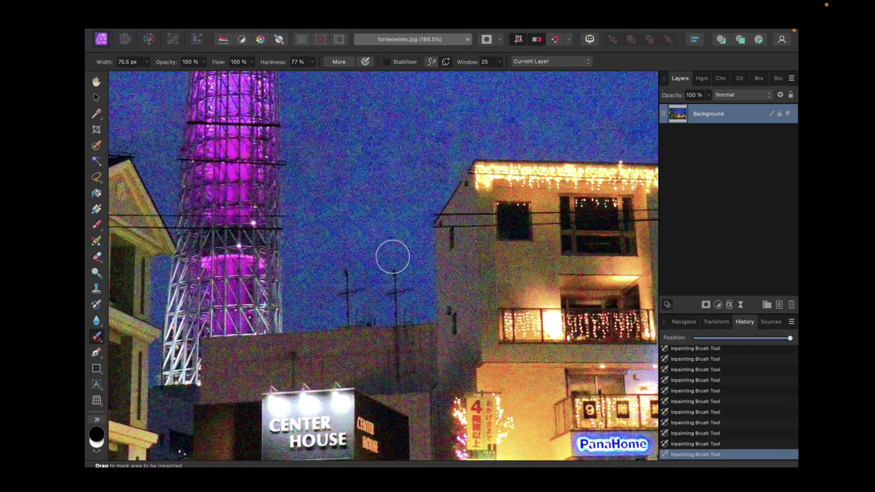
pyautogui.press('[')
pyautogui.press('[')
pyautogui.press('[')
pyautogui.moveTo(346, 269); pyautogui.dragTo(346, 316)
pyautogui.press('super+z')
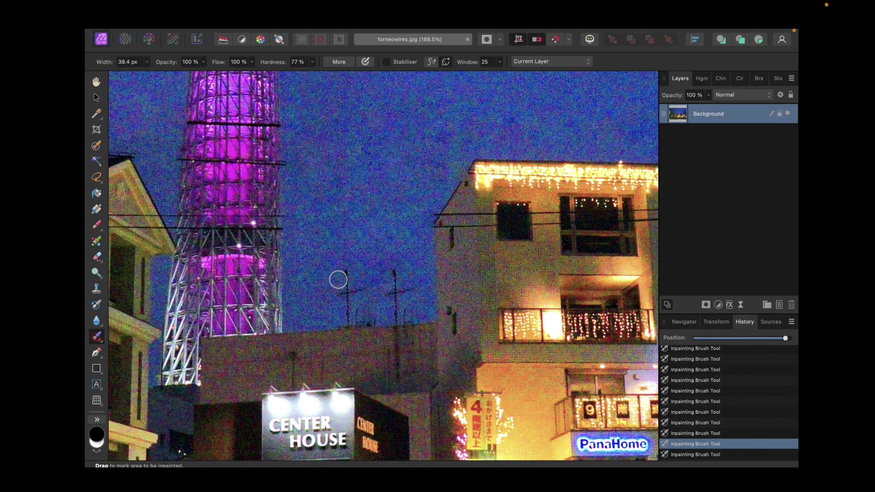
pyautogui.press('super+shift+z')
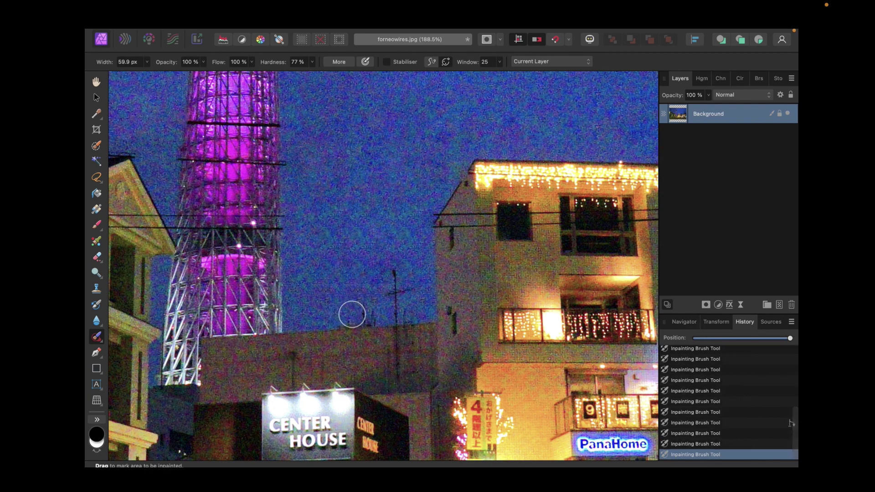
pyautogui.press('super+z')
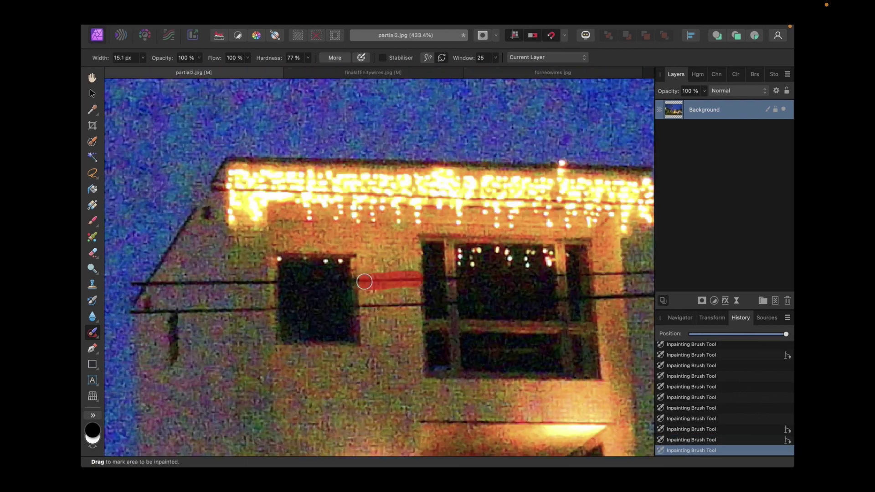
pyautogui.moveTo(364, 282)
pyautogui.mouseDown()
pyautogui.moveTo(414, 279)
pyautogui.moveTo(365, 279)
pyautogui.mouseUp()
# Inpaint the wire along the facade across the right window, adjusting brush size with [ and ]
pyautogui.moveTo(420, 280); pyautogui.dragTo(389, 279)
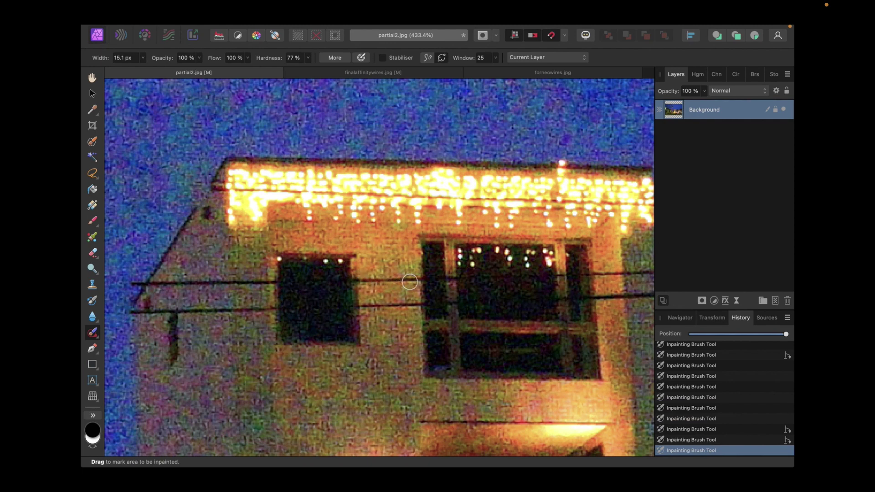
pyautogui.moveTo(414, 280)
pyautogui.mouseDown()
pyautogui.moveTo(367, 280)
pyautogui.moveTo(406, 279)
pyautogui.moveTo(375, 278)
pyautogui.mouseUp()
pyautogui.press(']')
pyautogui.press(']')
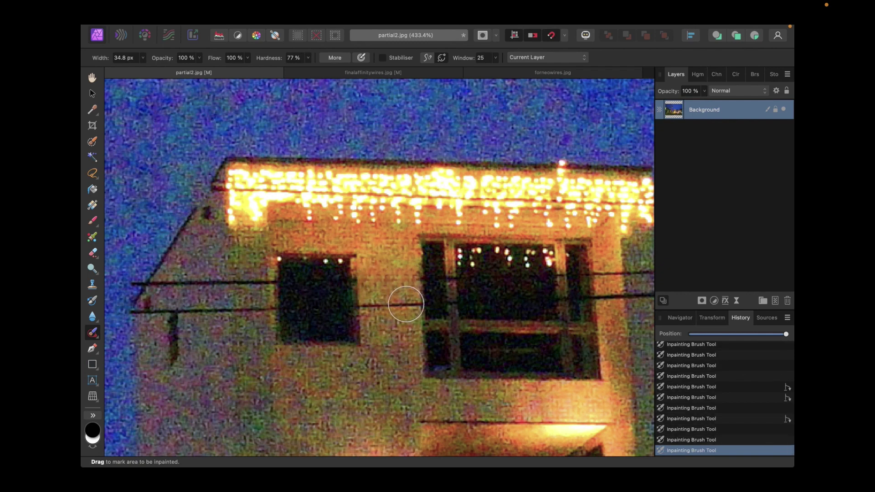
pyautogui.press('[')
pyautogui.press('[')
pyautogui.press('[')
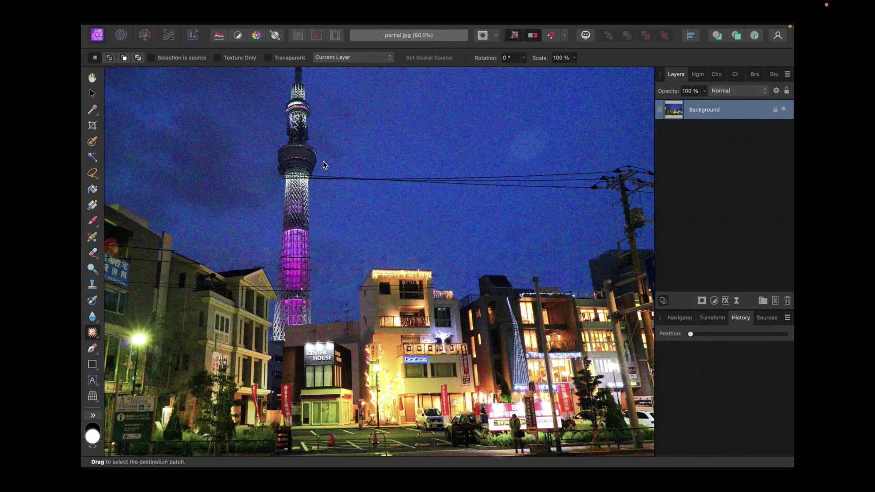
# Outline the remaining sky wire with the Patch Tool and drag the outline onto clean sky
pyautogui.moveTo(323, 160)
pyautogui.mouseDown()
pyautogui.moveTo(497, 144)
pyautogui.moveTo(584, 158)
pyautogui.moveTo(581, 202)
pyautogui.moveTo(320, 197)
pyautogui.moveTo(453, 145)
pyautogui.moveTo(571, 154)
pyautogui.moveTo(584, 165)
pyautogui.moveTo(581, 204)
pyautogui.moveTo(319, 199)
pyautogui.mouseUp()
pyautogui.moveTo(319, 199); pyautogui.dragTo(319, 200)
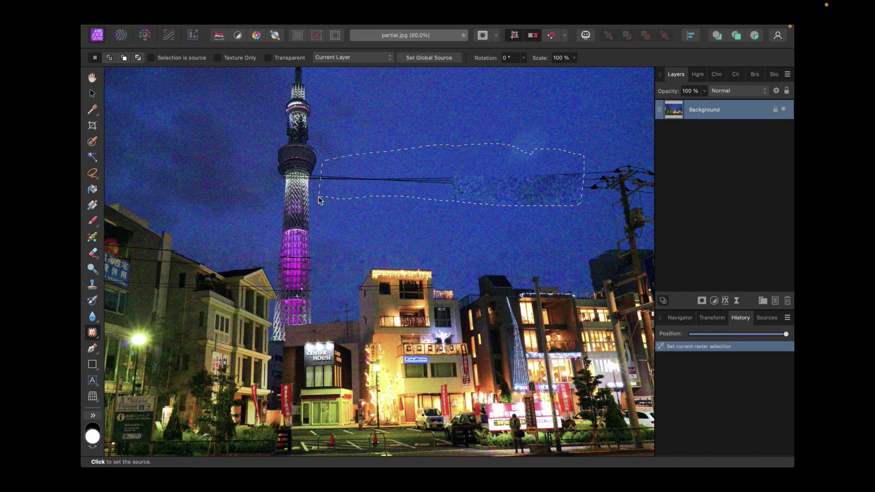
pyautogui.moveTo(451, 179); pyautogui.dragTo(450, 384)
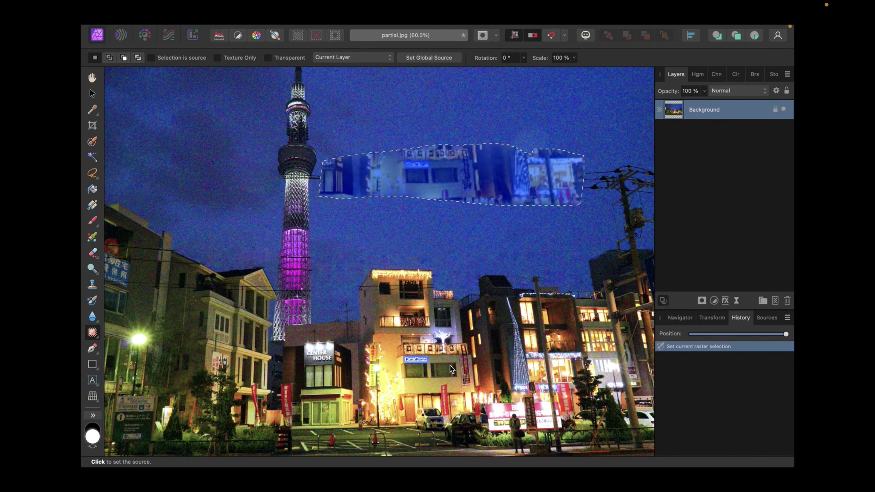
pyautogui.moveTo(448, 336); pyautogui.dragTo(443, 97)
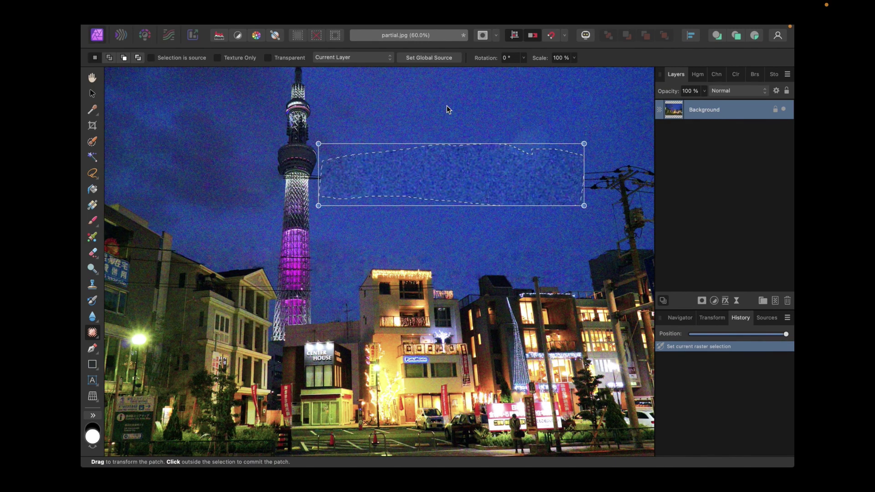
# Commit the sky patch over the wire and deselect with Ctrl+D
pyautogui.click(443, 98)
pyautogui.click(442, 97)
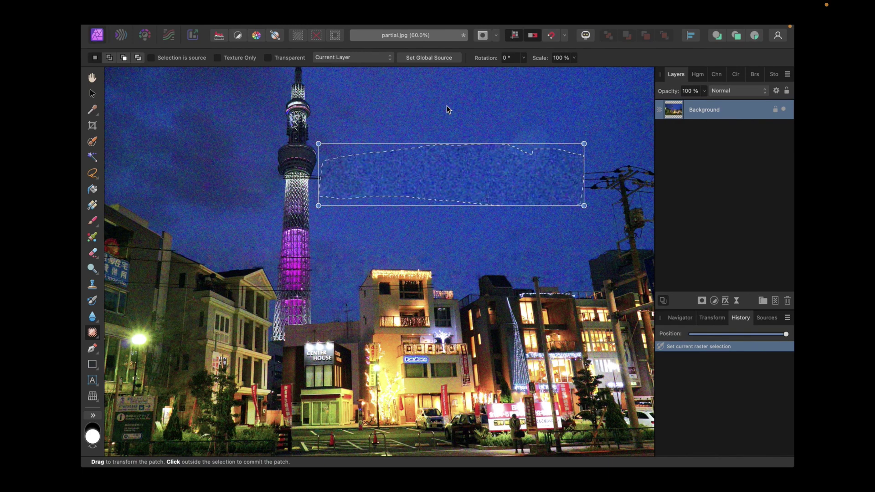
pyautogui.click(442, 98)
pyautogui.click(442, 98)
pyautogui.hotkey('ctrl', 'd')
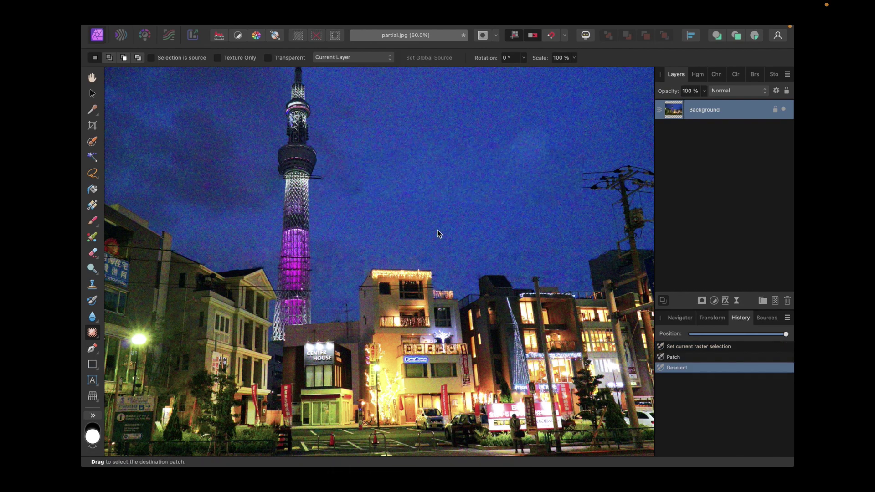
# Zoom and pan to the porch roof beside the tower, marking the top of the utility pole
pyautogui.scroll(1, 433, 246)
pyautogui.hscroll(5, 417, 206)
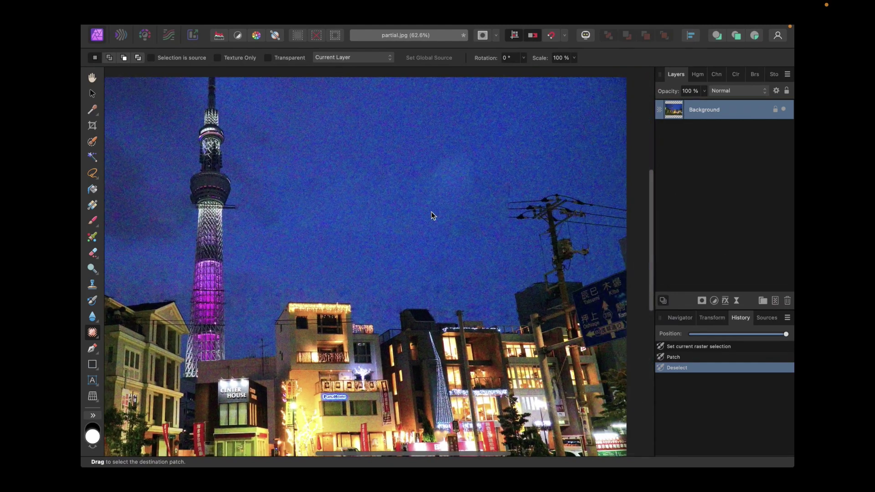
pyautogui.moveTo(473, 182)
pyautogui.mouseDown()
pyautogui.moveTo(522, 192)
pyautogui.moveTo(512, 250)
pyautogui.moveTo(493, 268)
pyautogui.moveTo(467, 270)
pyautogui.moveTo(446, 268)
pyautogui.moveTo(421, 243)
pyautogui.mouseUp()
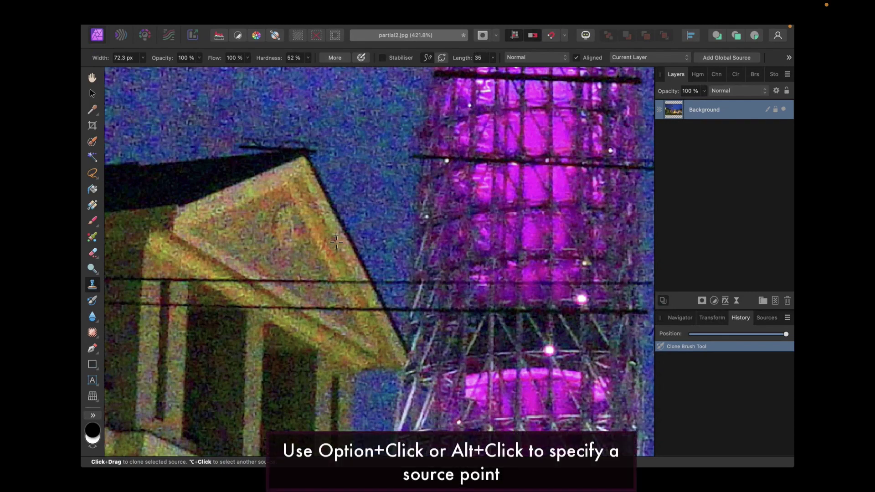
# Set a clone source near the roof edge and clone over the wires on the gable
pyautogui.keyDown('alt'); pyautogui.click(336, 242); pyautogui.keyUp('alt')
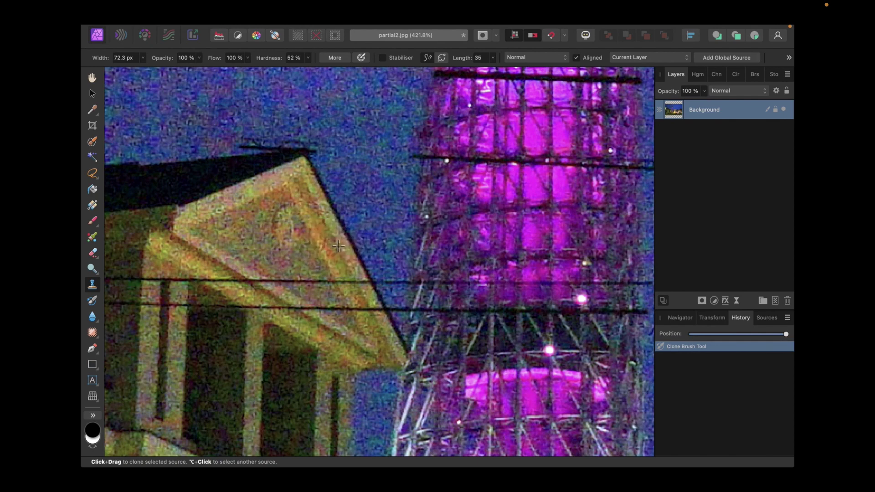
pyautogui.keyDown('alt'); pyautogui.click(338, 246); pyautogui.keyUp('alt')
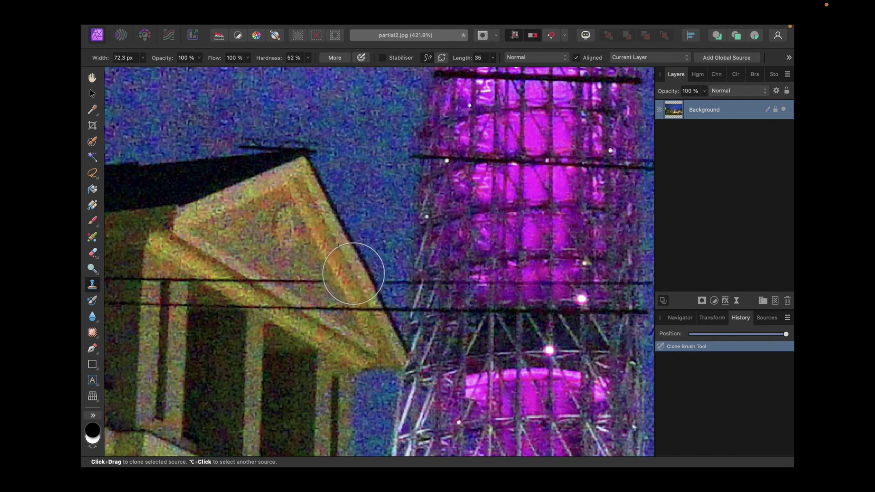
pyautogui.click(353, 273)
pyautogui.moveTo(353, 274); pyautogui.dragTo(371, 301)
pyautogui.press('[')
pyautogui.press('[')
pyautogui.press('[')
# Clone across the roof line with a smaller brush, dabbing out the remaining wire pieces
pyautogui.moveTo(254, 275); pyautogui.dragTo(302, 306)
pyautogui.click(301, 306)
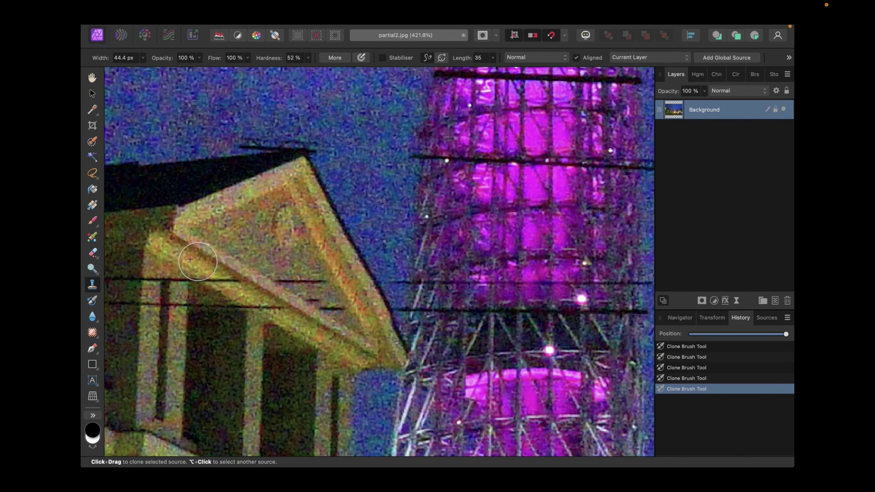
pyautogui.click(224, 279)
pyautogui.click(221, 290)
pyautogui.press('[')
pyautogui.press('[')
pyautogui.press('[')
pyautogui.press('[')
pyautogui.press('[')
pyautogui.click(202, 279)
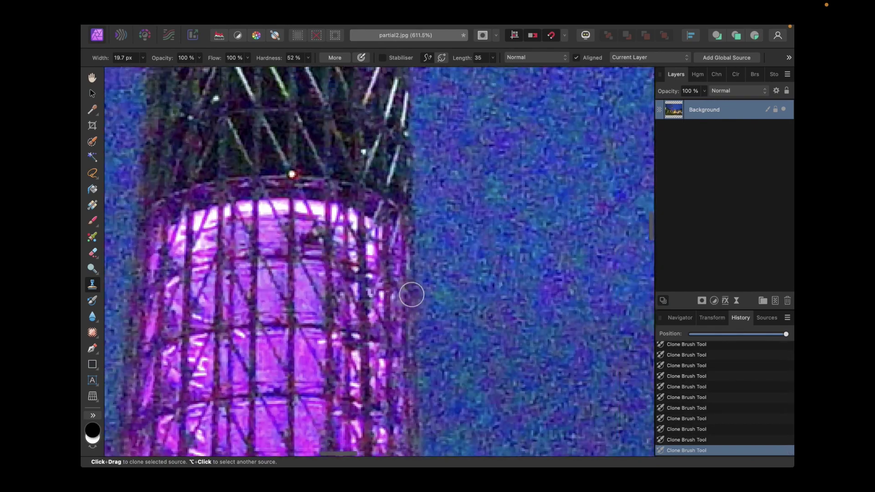
# Enlarge the Clone Brush and clone out the wire's end beside the Skytree lattice
pyautogui.scroll(-2, 410, 287)
pyautogui.press(']')
pyautogui.press(']')
pyautogui.press(']')
pyautogui.press(']')
pyautogui.press(']')
pyautogui.press(']')
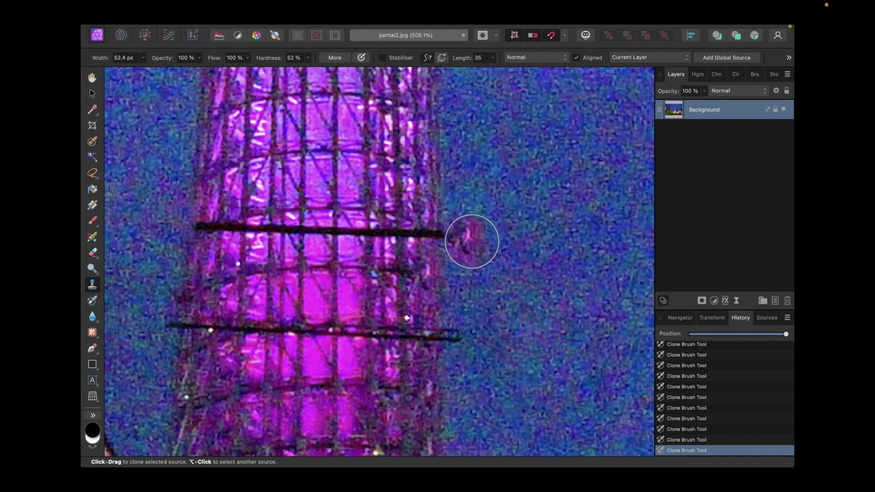
pyautogui.moveTo(469, 237)
pyautogui.mouseDown()
pyautogui.moveTo(429, 234)
pyautogui.moveTo(442, 223)
pyautogui.moveTo(408, 216)
pyautogui.moveTo(232, 225)
pyautogui.mouseUp()
pyautogui.scroll(-5, 214, 273)
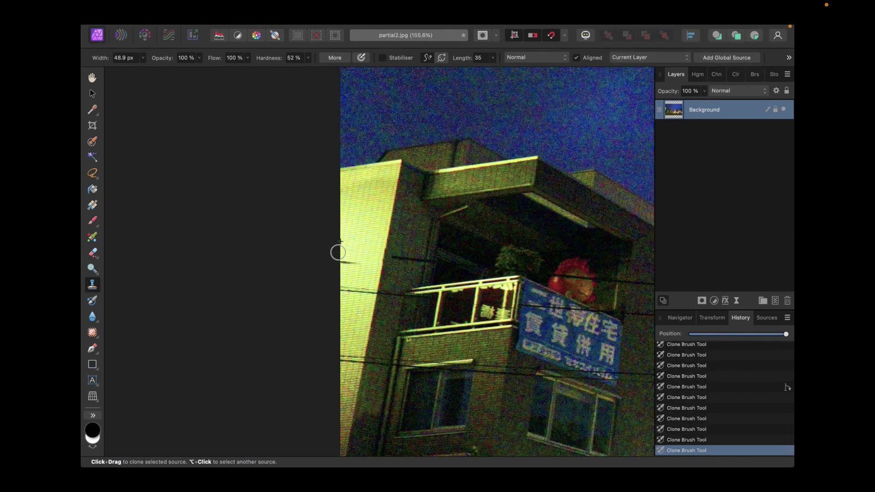
pyautogui.scroll(5, 582, 276)
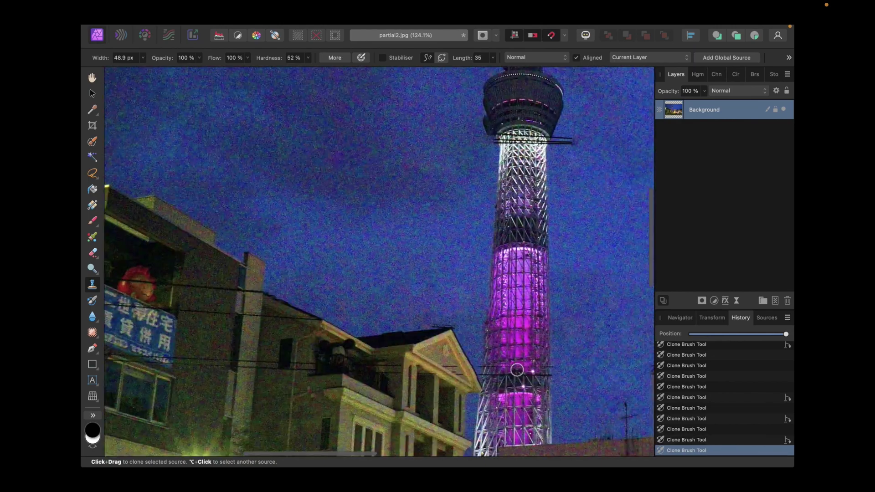
pyautogui.scroll(5, 522, 122)
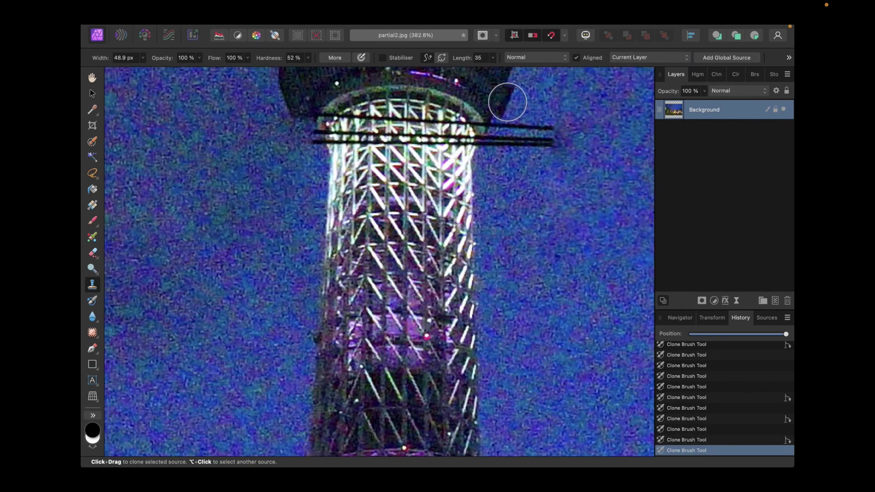